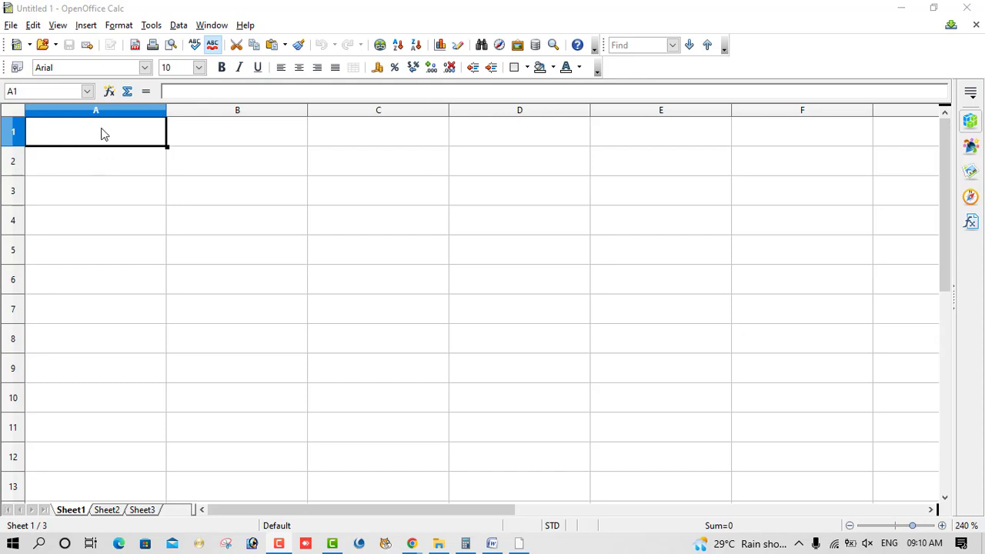
Enter the label P in cell A1 and its value 15000 in cell B1.
double_click(102, 135)
type("P")
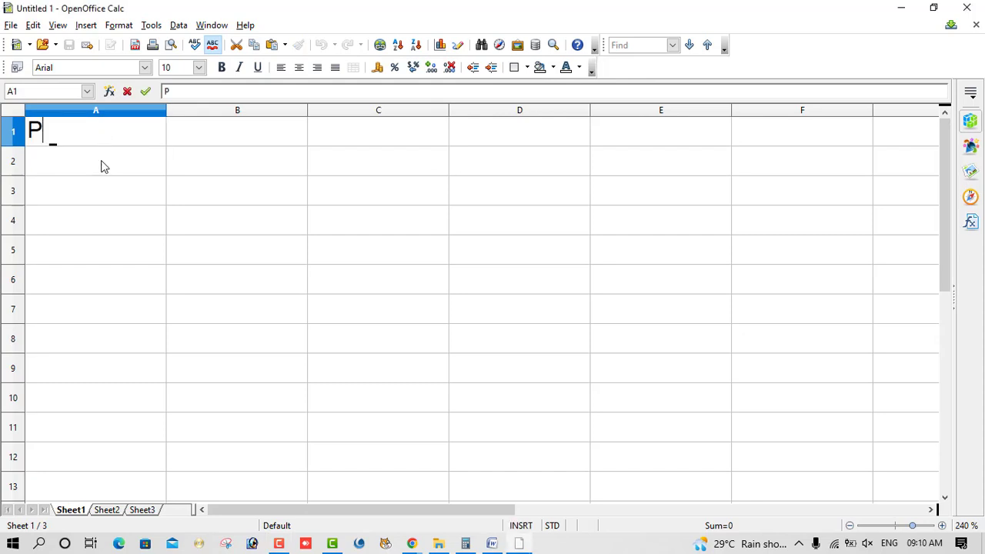
key("Tab")
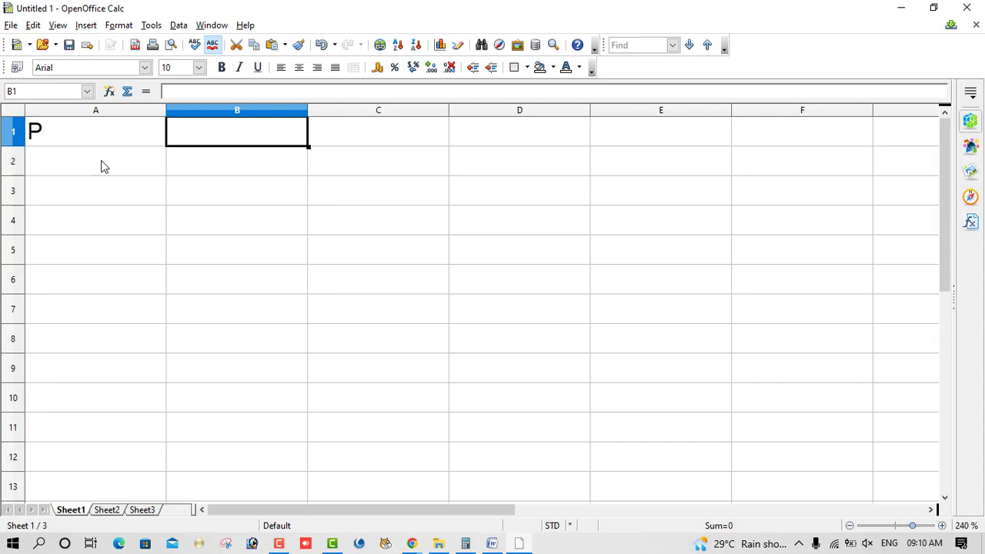
type("15000")
key("Return")
Enter the labels R, T and SI in cells A2 to A4.
type("R")
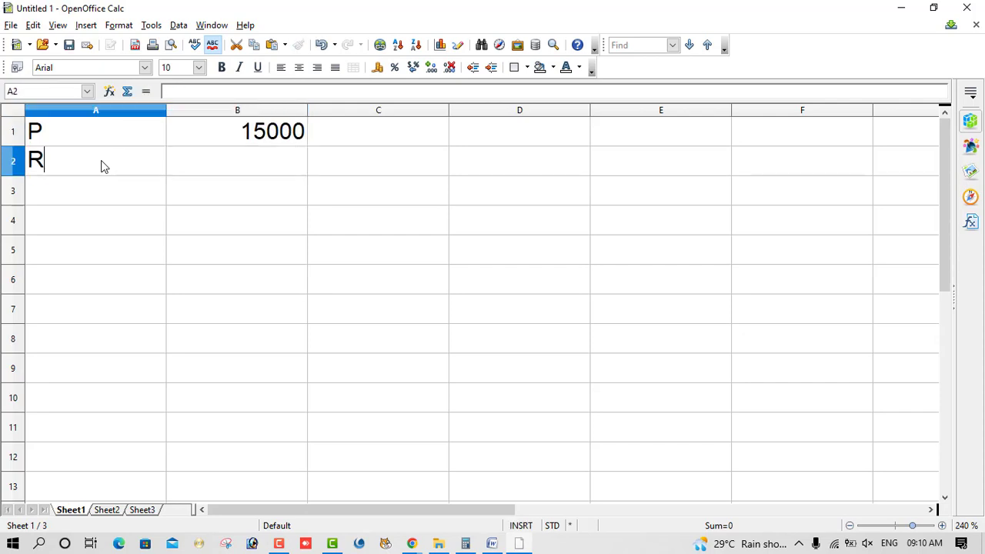
key("Return")
type("T")
key("Return")
type("SI")
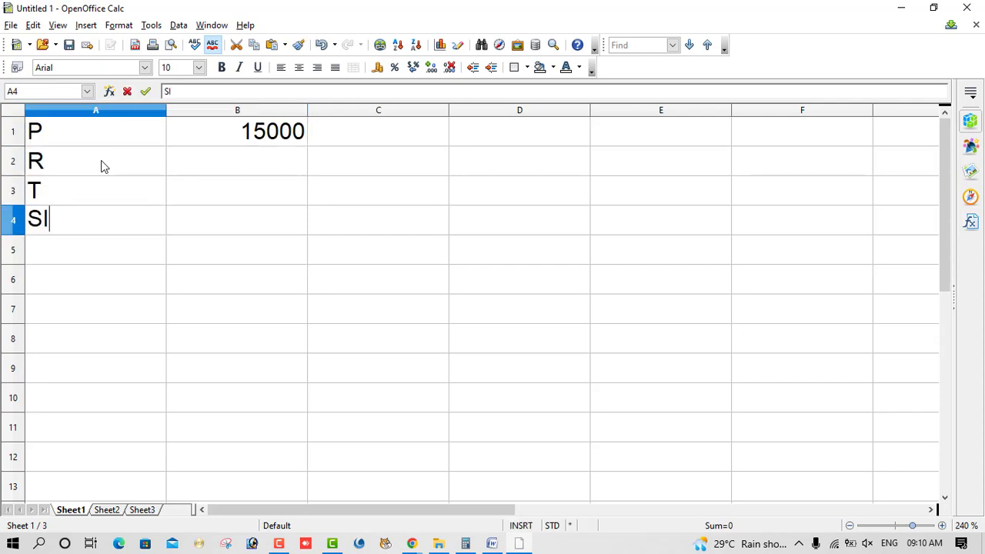
key("Right")
Fill in the values for R and T: 5 in cell B2 and 2 in cell B3.
key("Right")
key("Up")
key("Up")
key("Left")
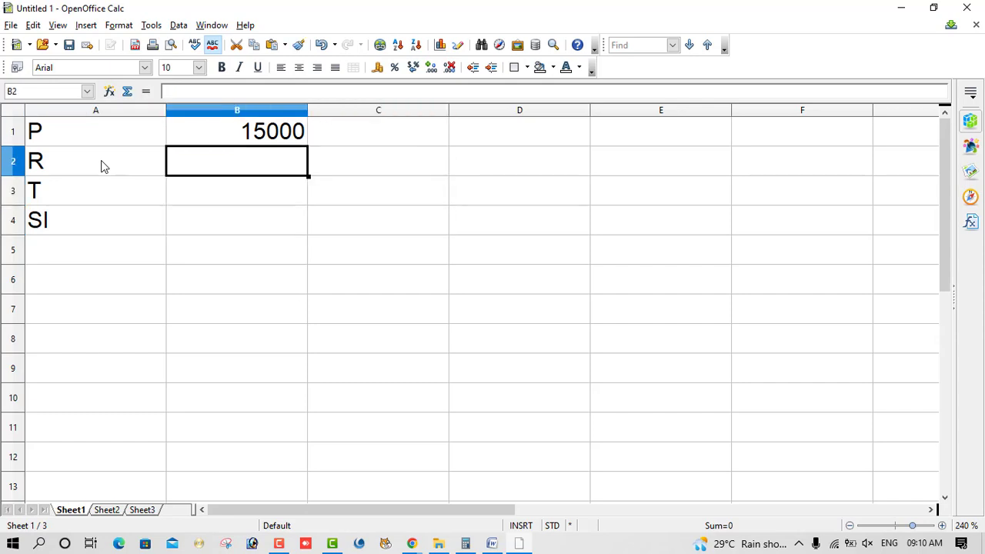
type("5")
key("Return")
type("2")
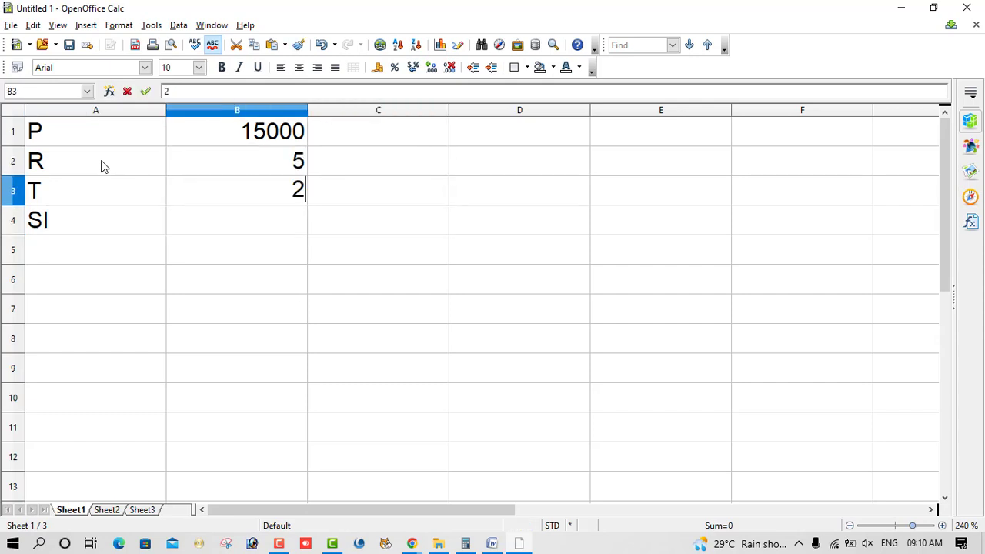
key("Return")
Calculate the simple interest in cell B4 with the formula =B1*B2*B3/100.
type("=")
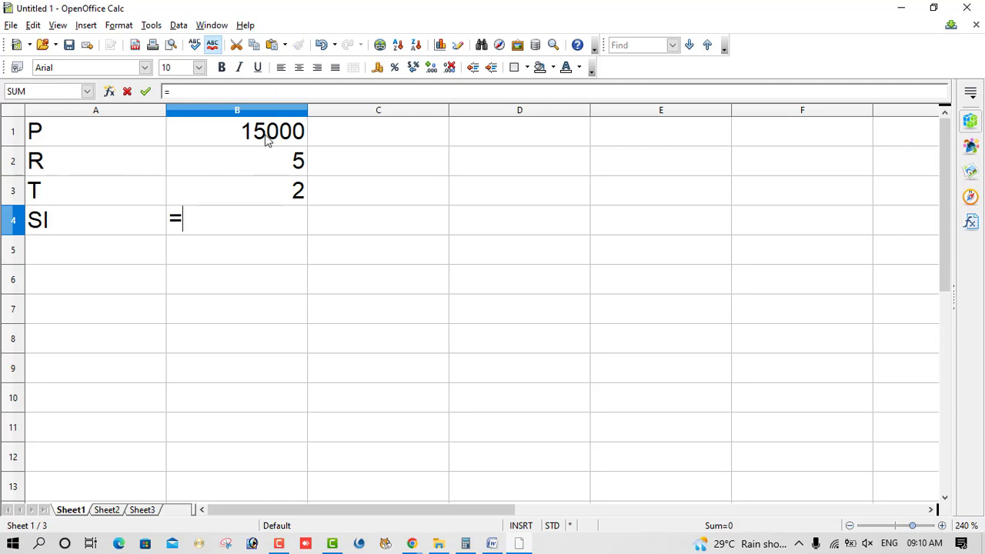
left_click(267, 136)
type("*")
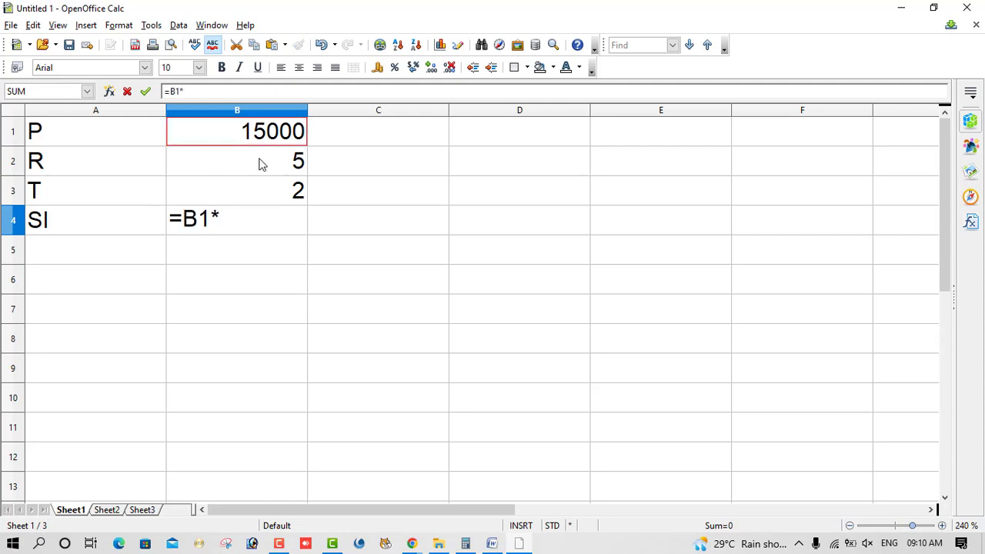
left_click(259, 163)
type("*")
left_click(261, 188)
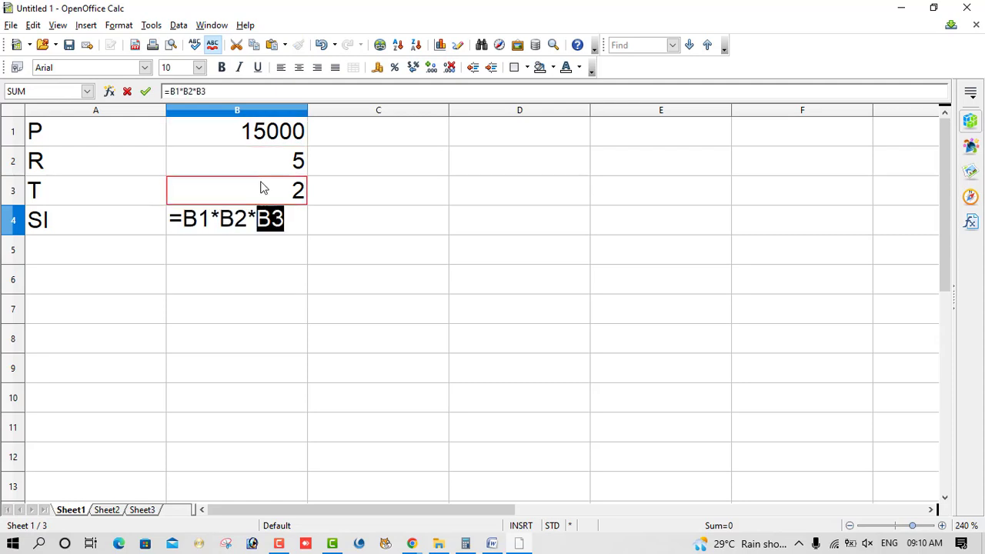
type("/100")
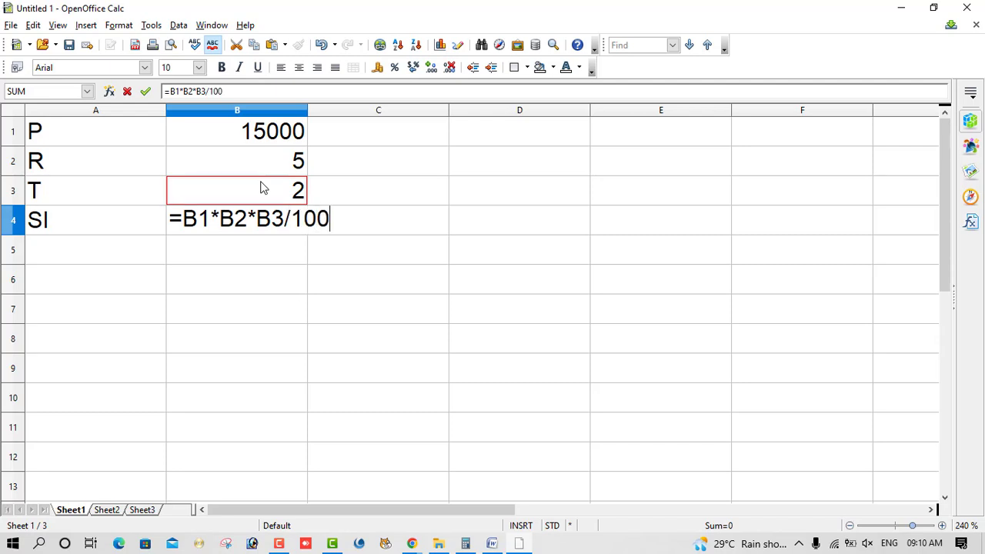
key("Return")
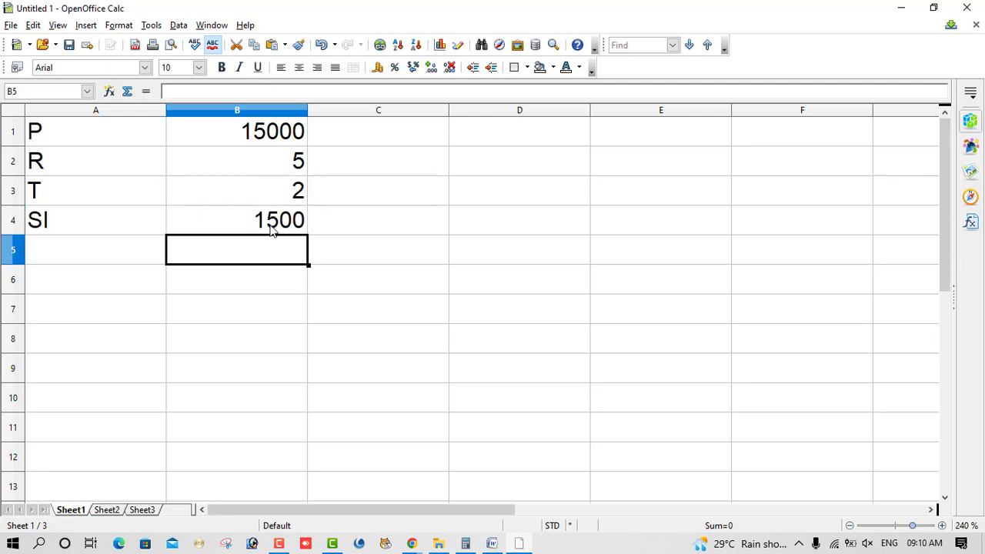
left_click(271, 229)
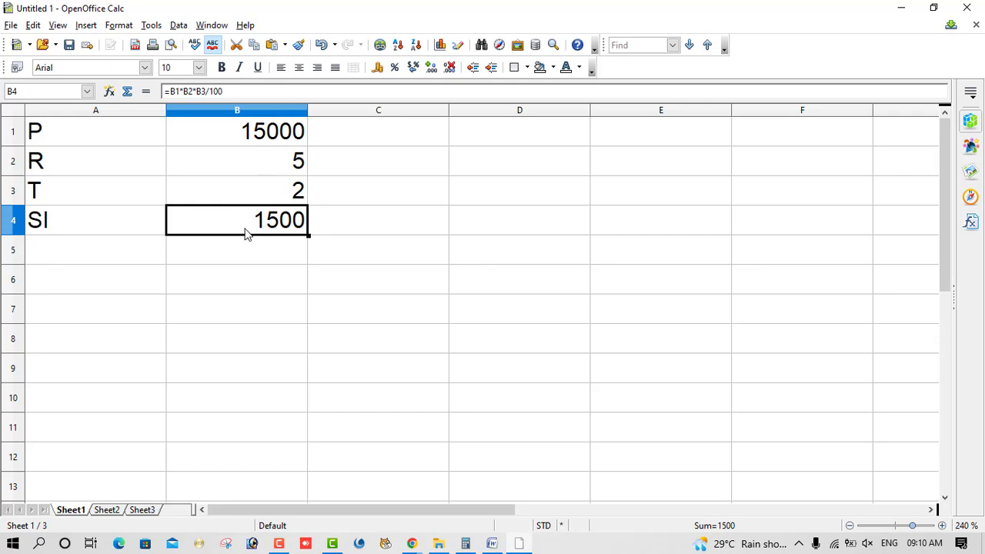
Center the contents of cells A1:B4 horizontally and make them bold.
left_click_drag(81, 136, 235, 224)
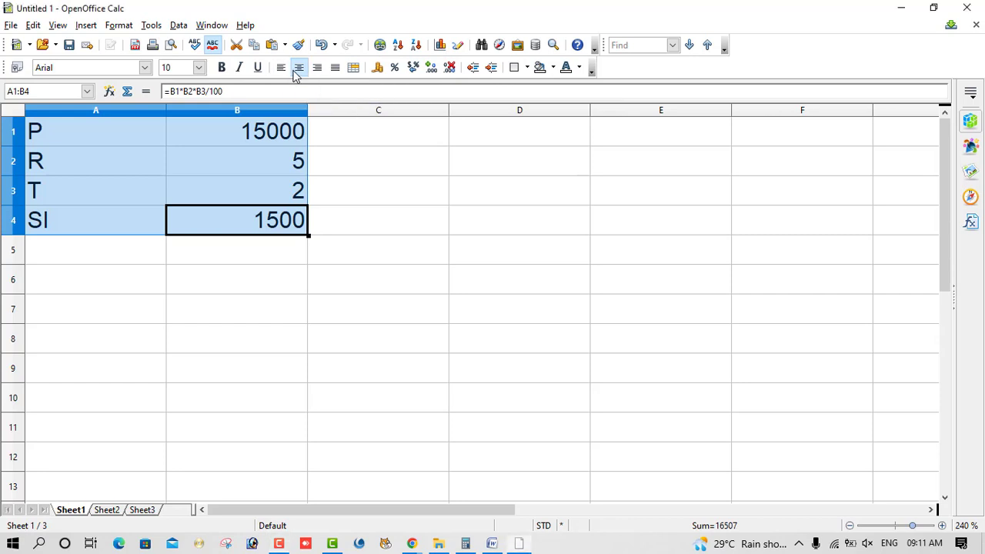
left_click(299, 67)
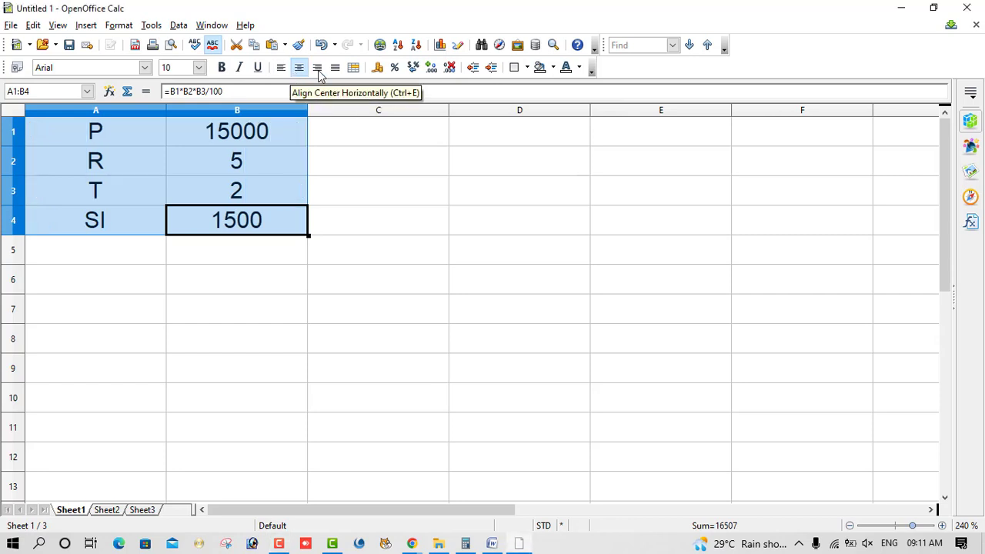
left_click(221, 68)
Set up a Goal Seek with formula cell B4, target value 2000 and variable cell B1.
left_click(228, 224)
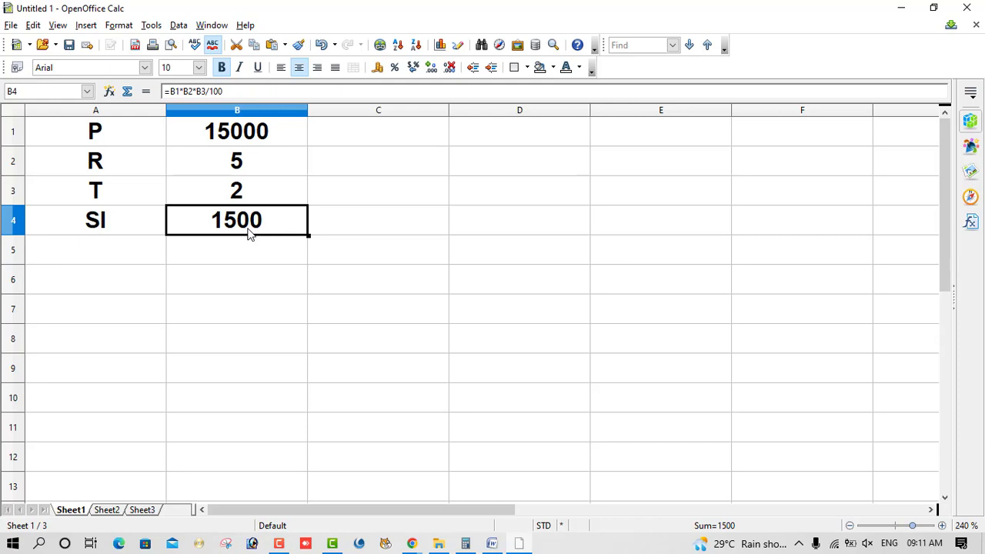
left_click(156, 27)
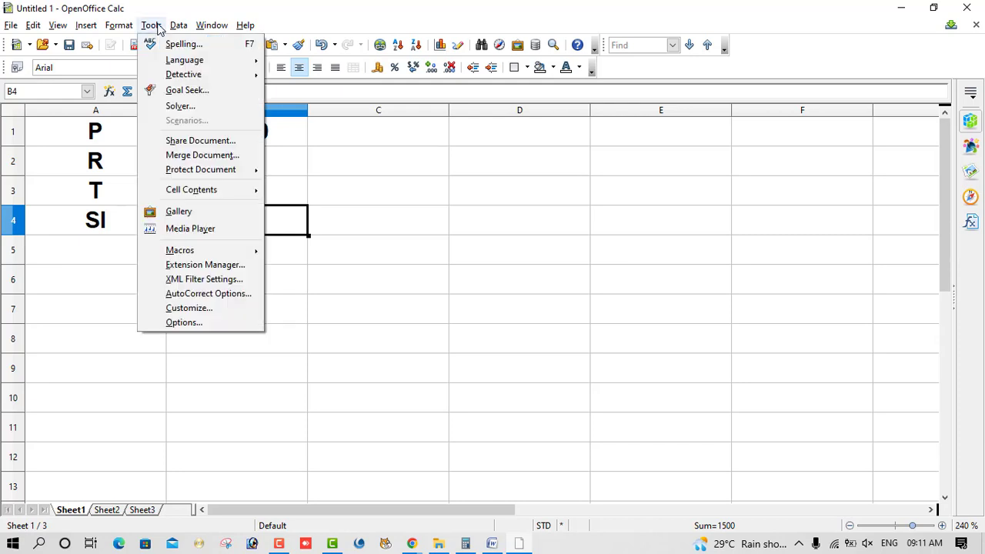
left_click(164, 91)
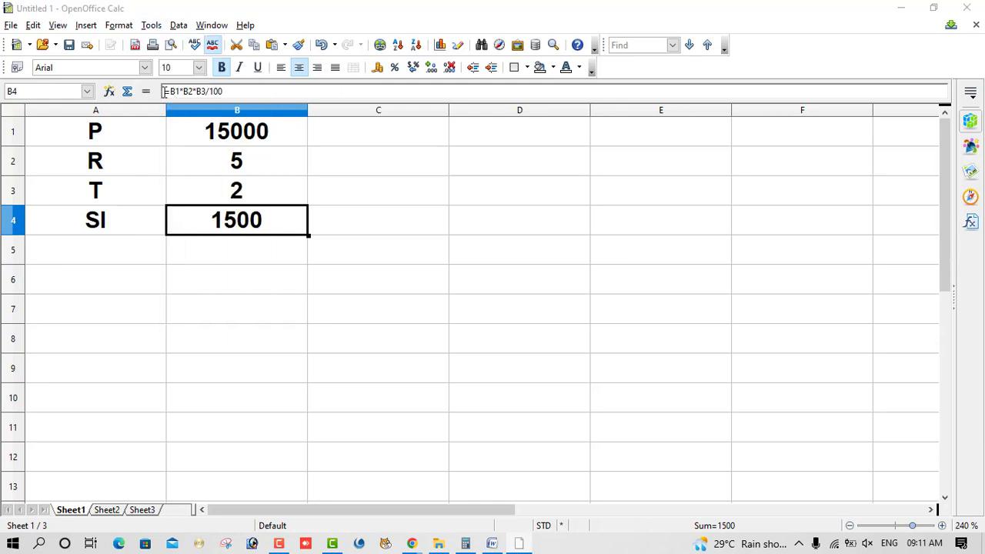
left_click_drag(365, 220, 103, 262)
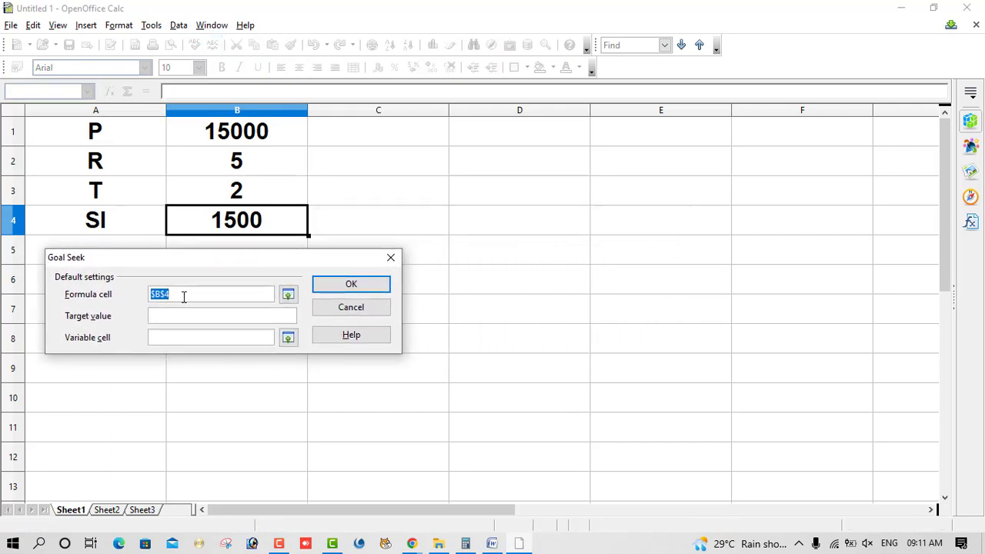
left_click(184, 296)
left_click(173, 320)
type("2000")
left_click(187, 339)
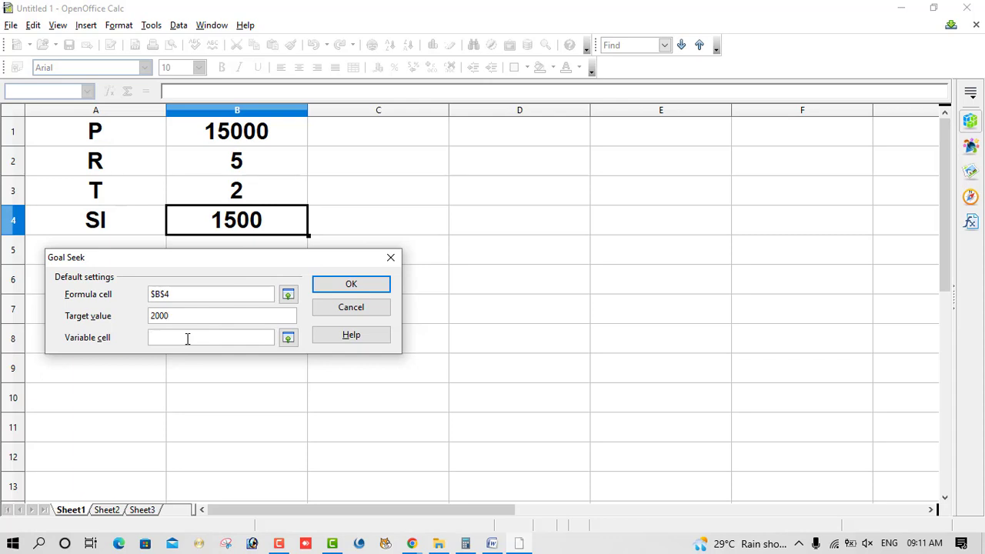
left_click(243, 137)
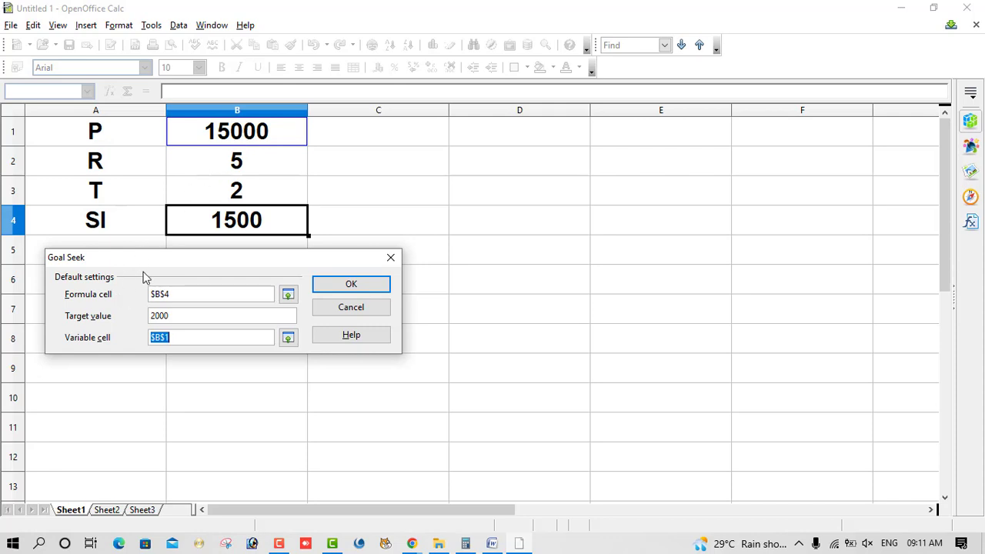
Run the Goal Seek with the chosen target and variable cell, and insert its result into the sheet.
double_click(179, 315)
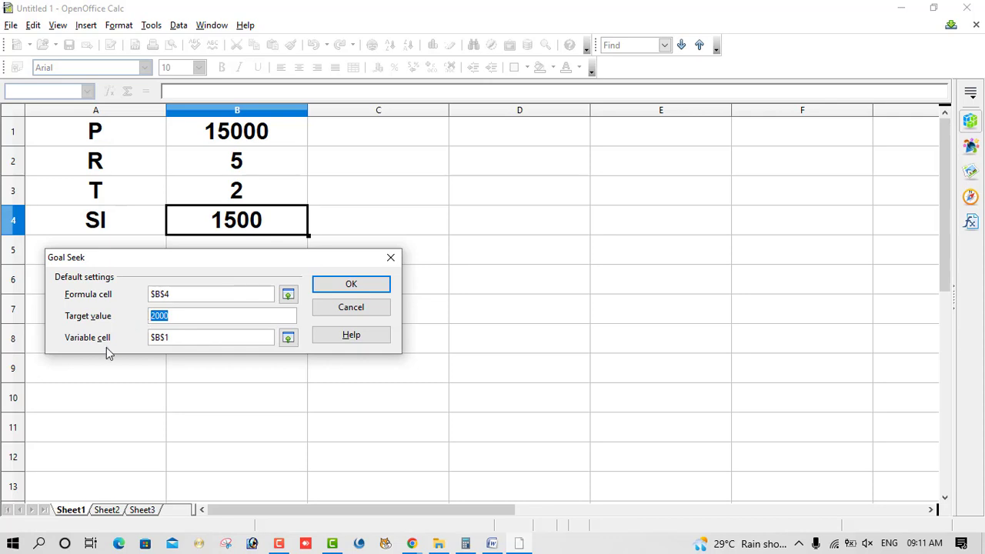
left_click(178, 338)
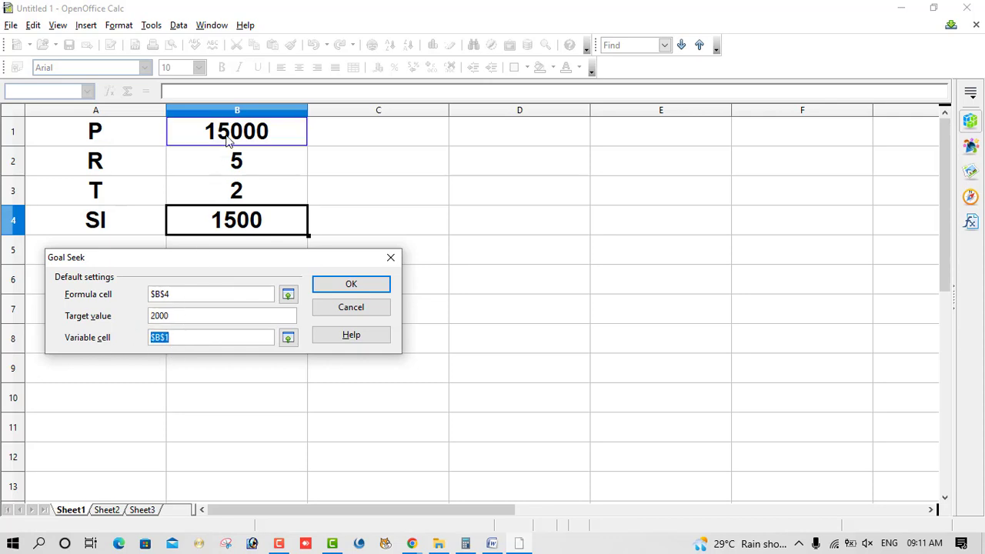
left_click(346, 290)
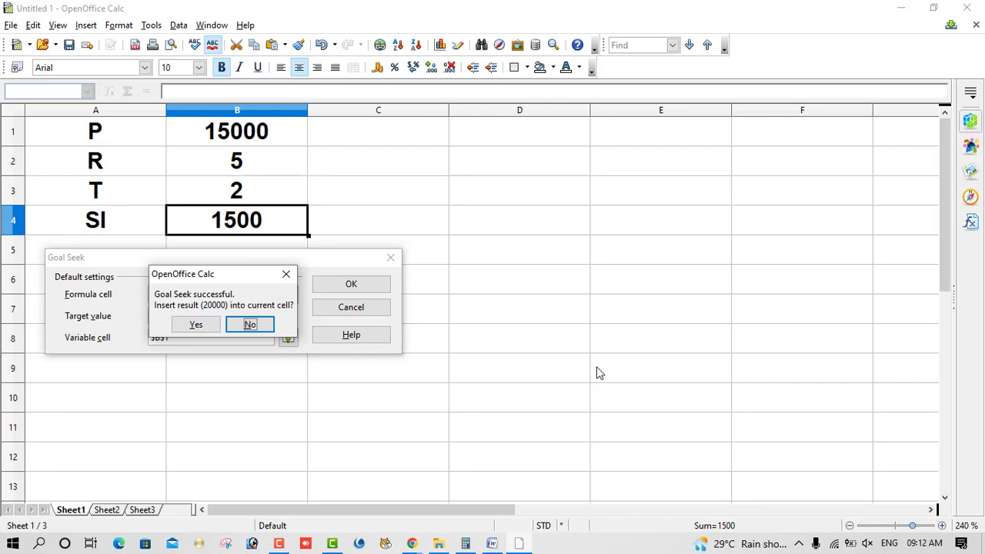
left_click(197, 327)
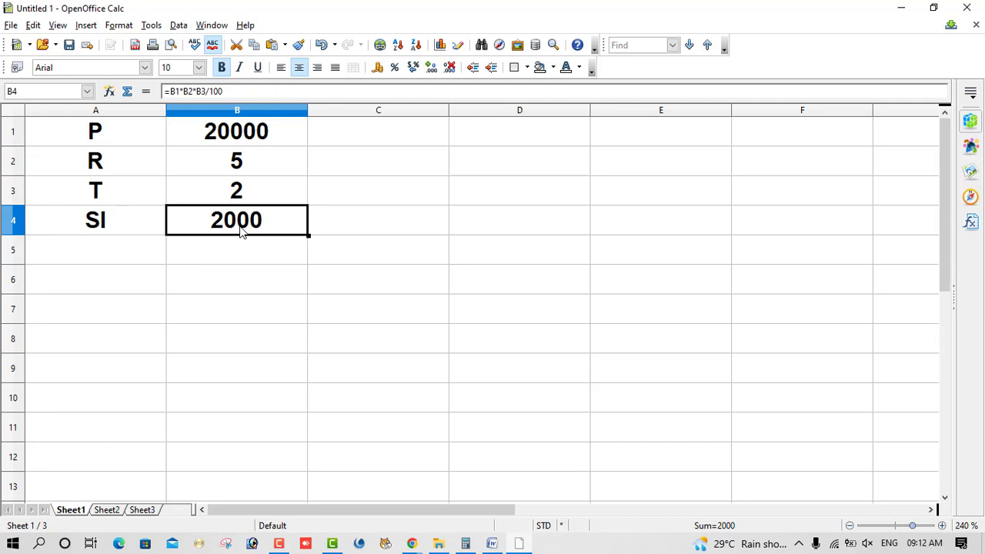
Replace the formula in cell B4 with the plain value 2000.
type("2000")
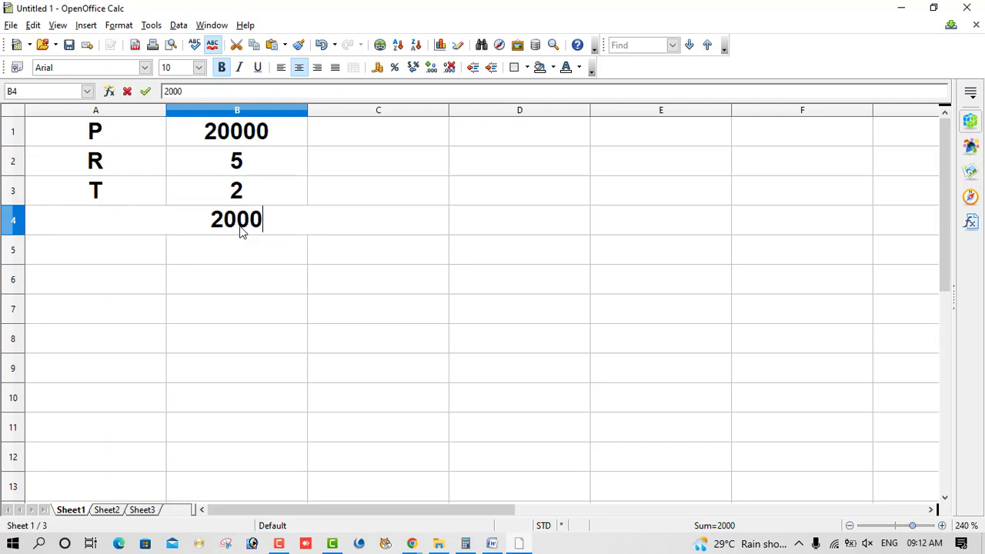
key("Return")
left_click(240, 231)
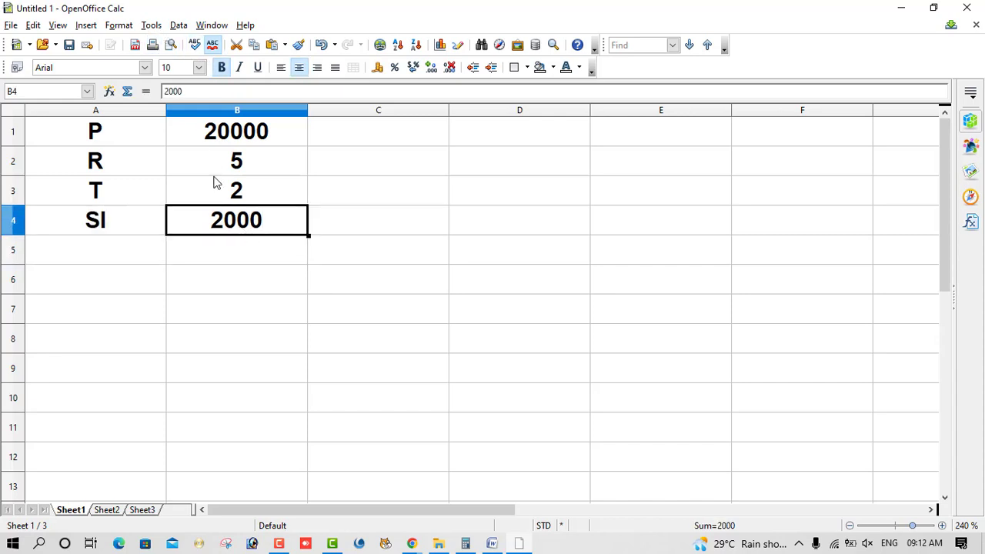
Try a Goal Seek on cell B4 with target value 1500 and variable cell B1, and close the dialog.
left_click(151, 24)
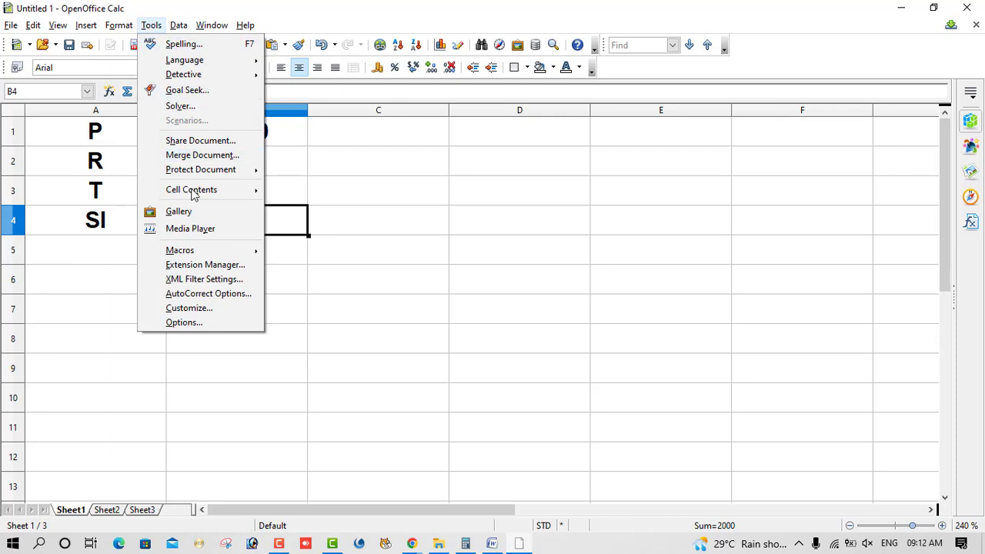
left_click(194, 93)
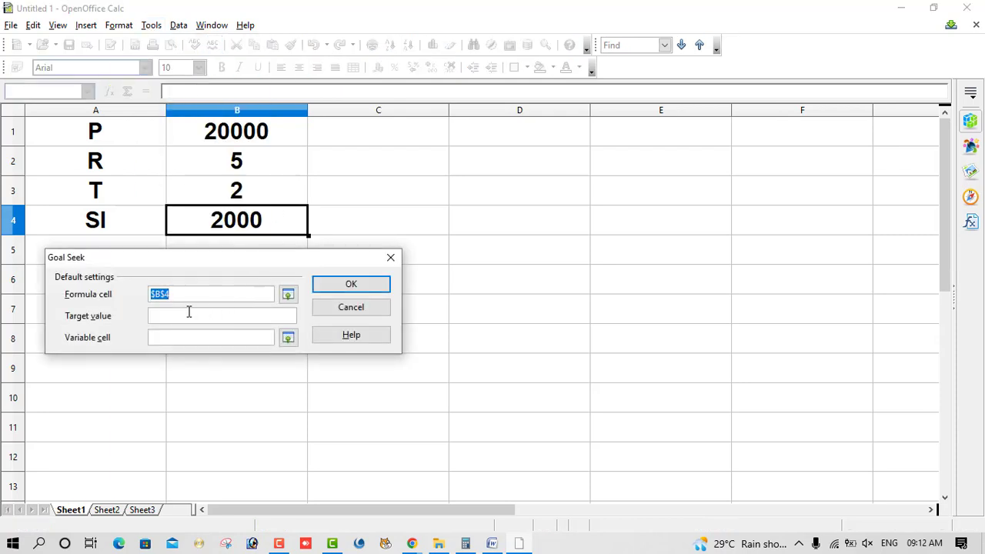
left_click(188, 312)
type("15000")
key("BackSpace")
left_click(181, 340)
left_click(239, 142)
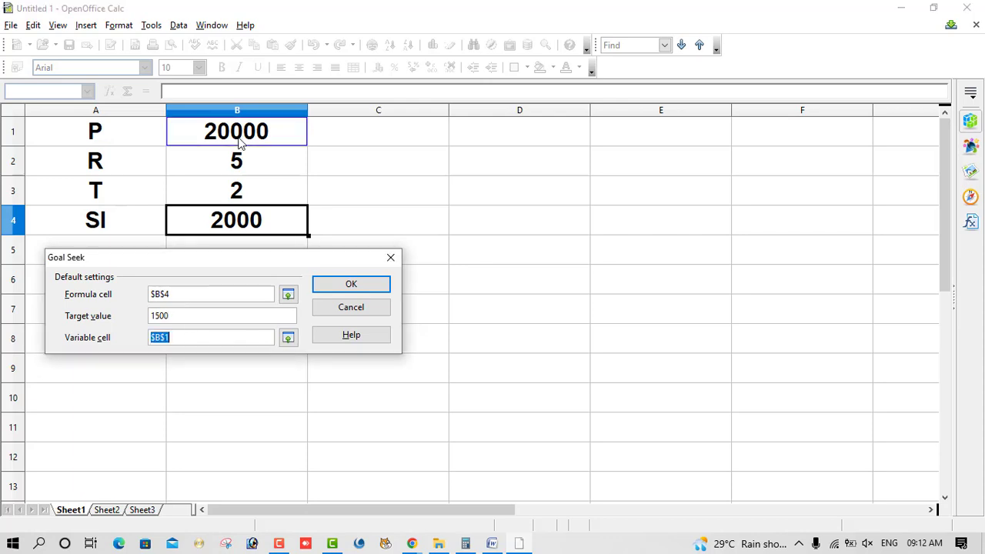
left_click(332, 292)
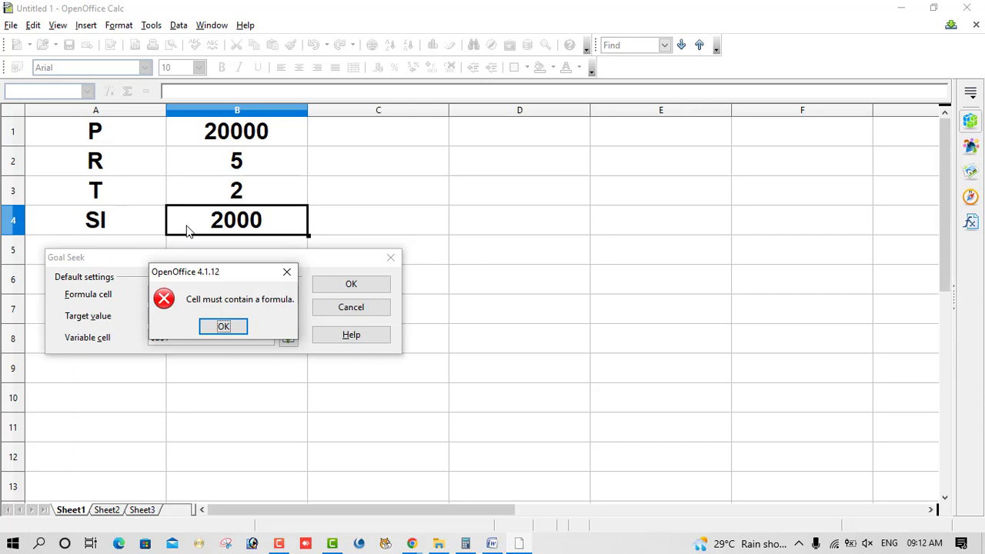
left_click(286, 272)
left_click(390, 259)
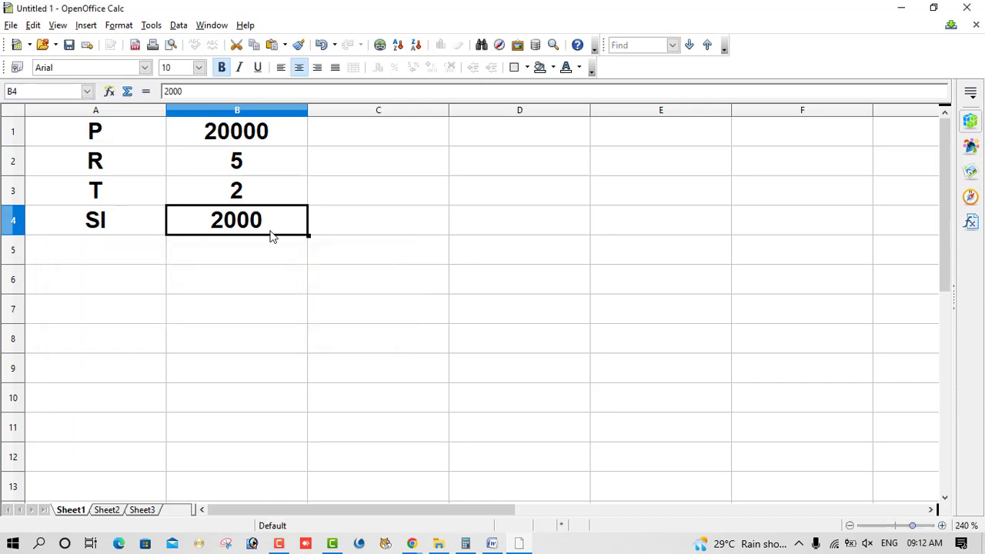
Check the restored simple interest formula in cell B4 and bring back the Goal Seek result 20000 in cell B1.
double_click(266, 231)
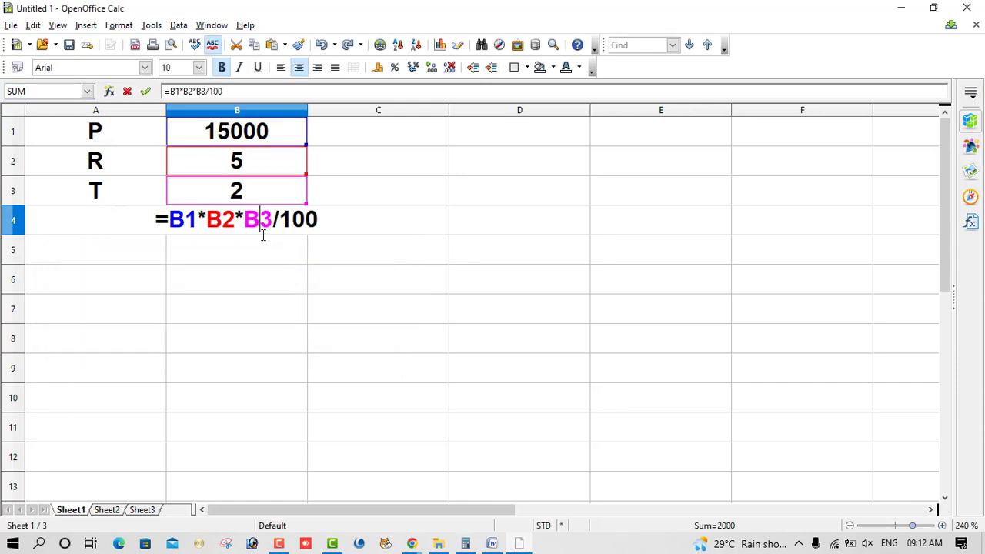
key("Return")
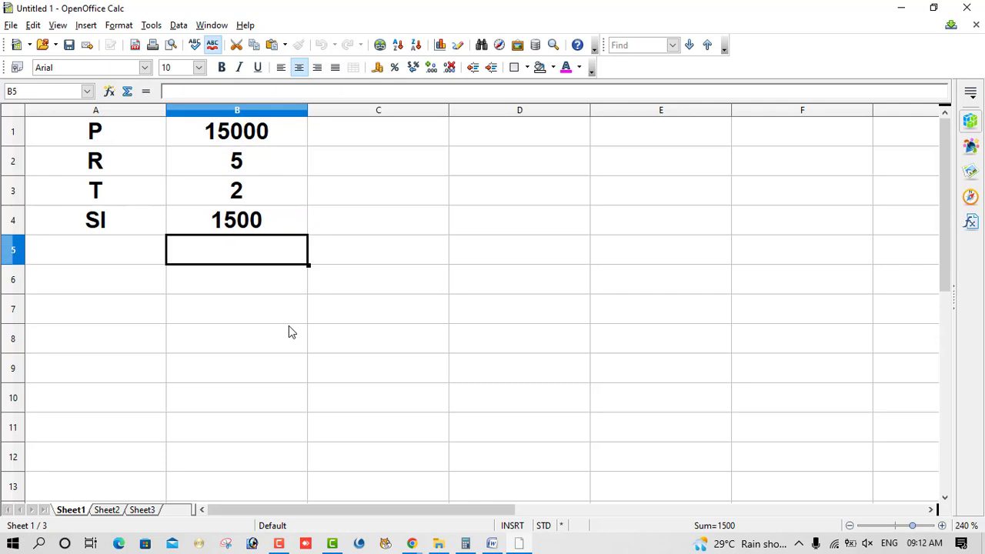
key("ctrl+z")
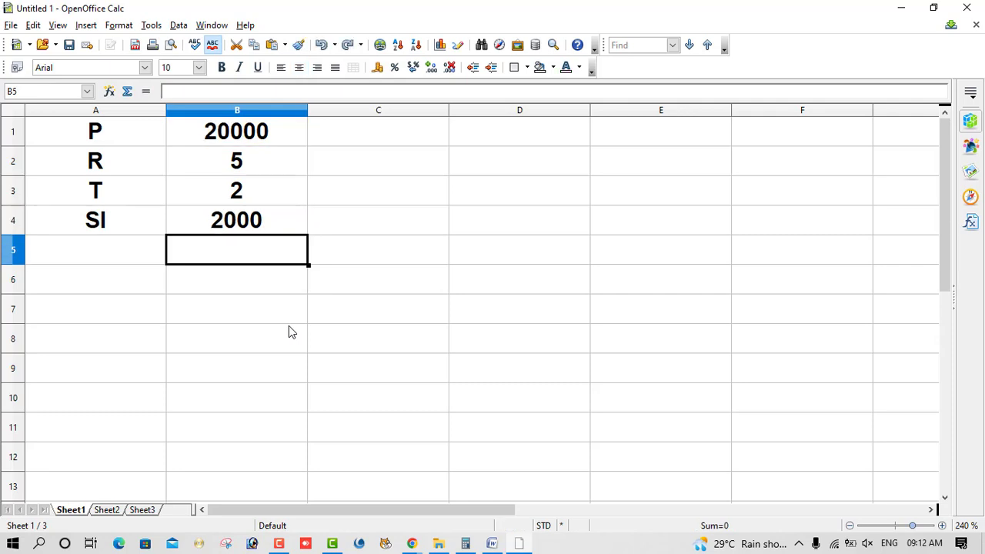